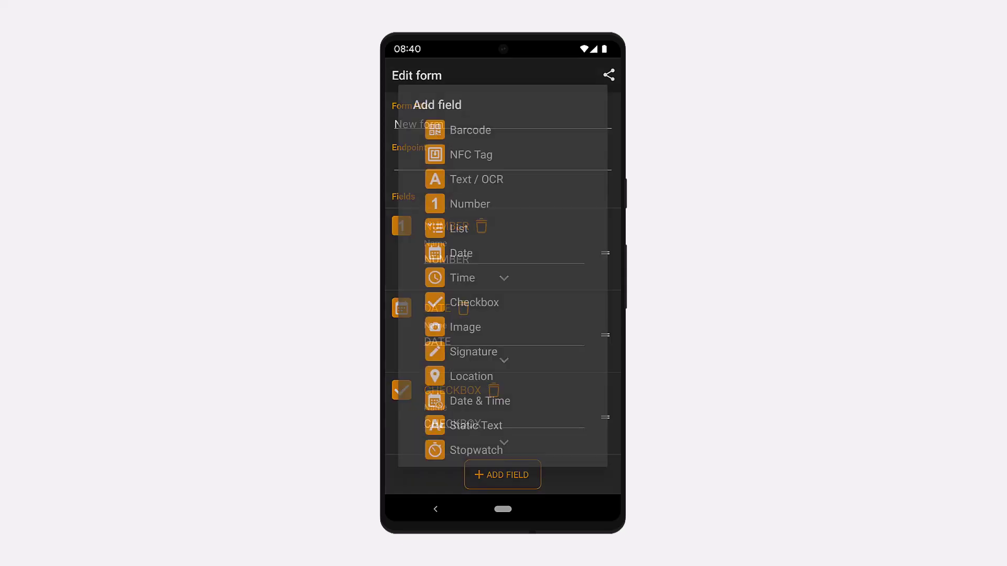
- Enter Room 1 and Room 2 as the List field's elements, then collapse its settings
{"action": "type", "text": "Room 1"}
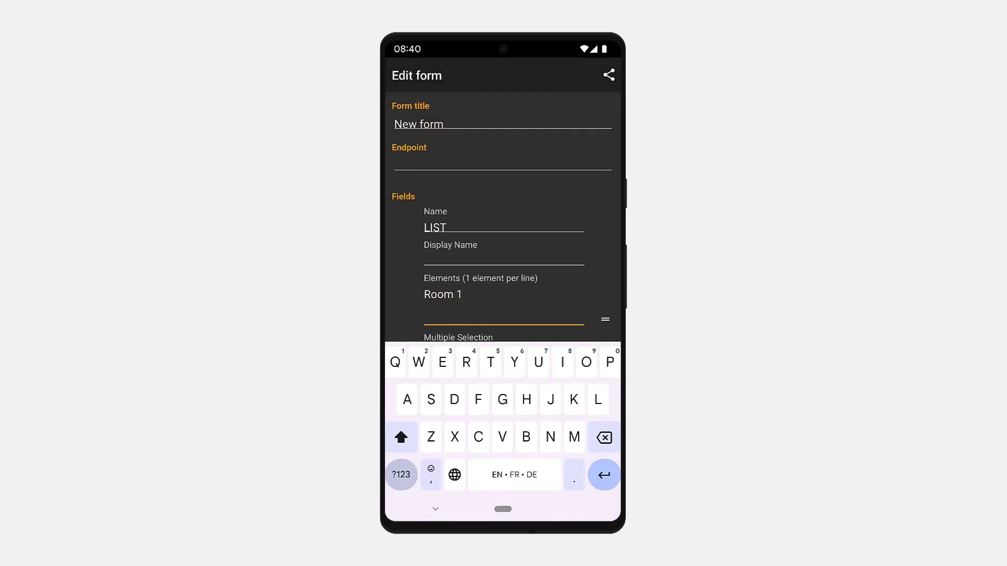
{"action": "key", "text": "Return"}
{"action": "type", "text": "Room 2"}
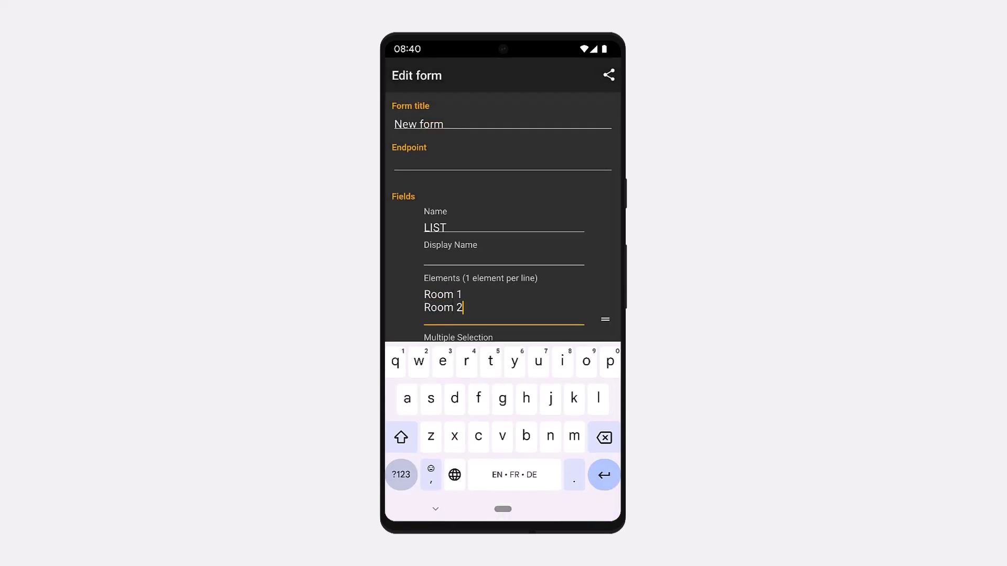
{"action": "key", "text": "Escape"}
{"action": "left_click", "coordinate": [504, 442]}
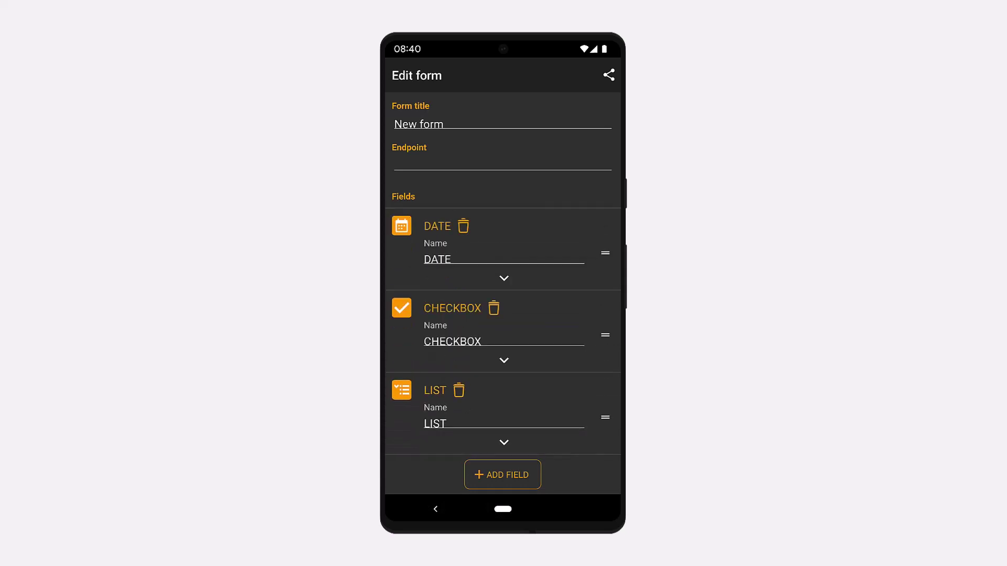
- Set the Barcode field's display name to 'PartNo'
{"action": "scroll", "coordinate": [503, 330], "scroll_direction": "up", "scroll_amount": 5}
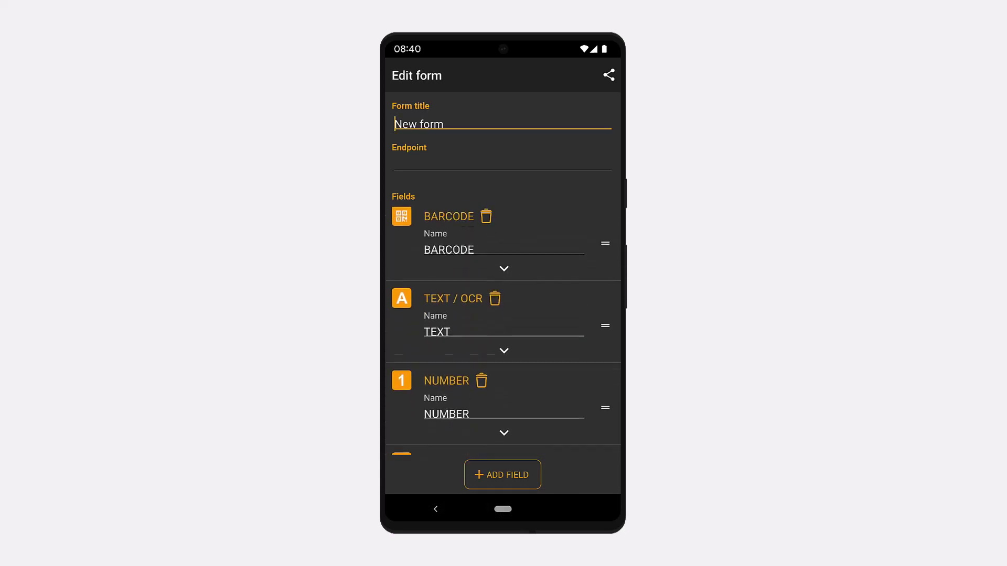
{"action": "left_click", "coordinate": [504, 274]}
{"action": "left_click", "coordinate": [451, 289]}
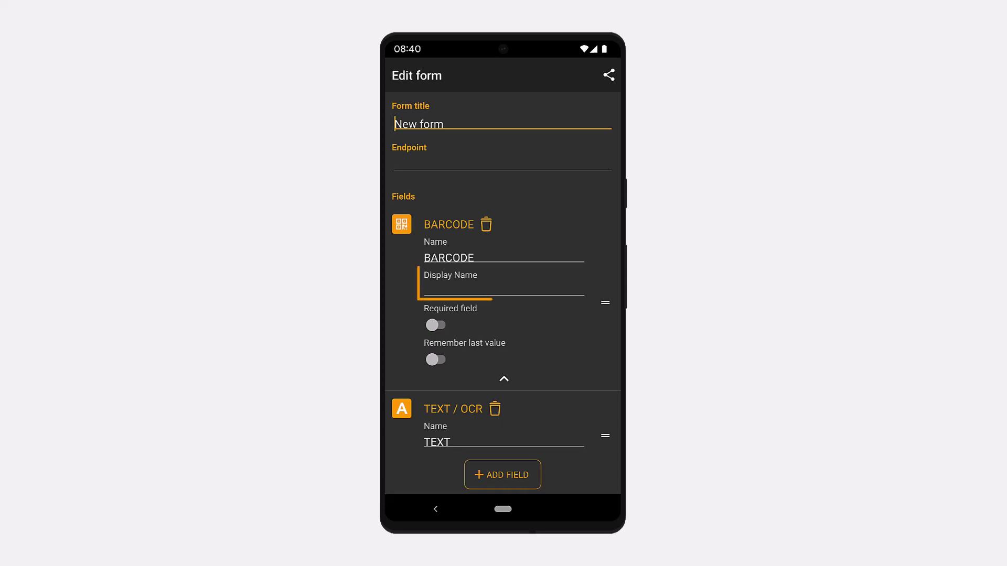
{"action": "type", "text": "PartNo"}
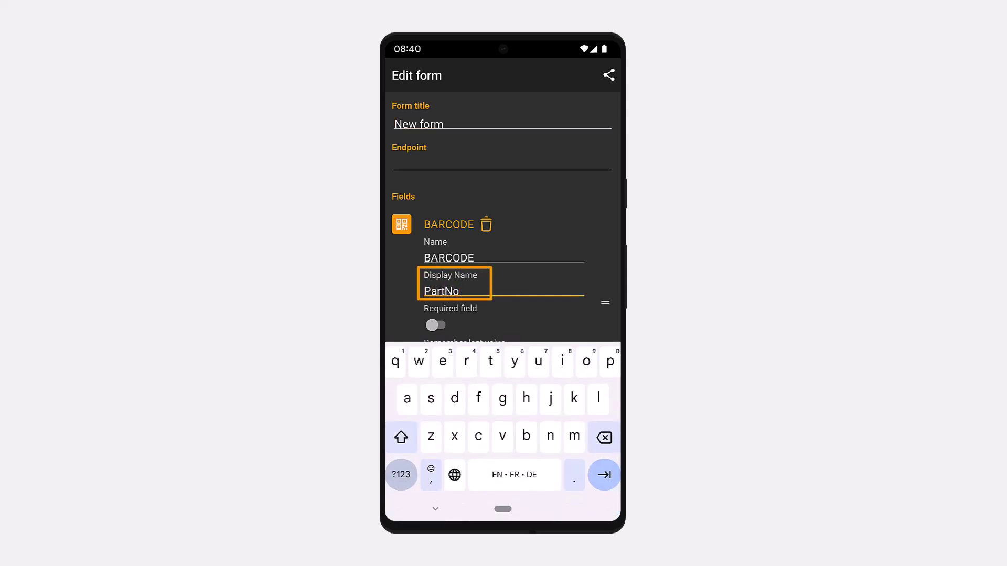
{"action": "key", "text": "Escape"}
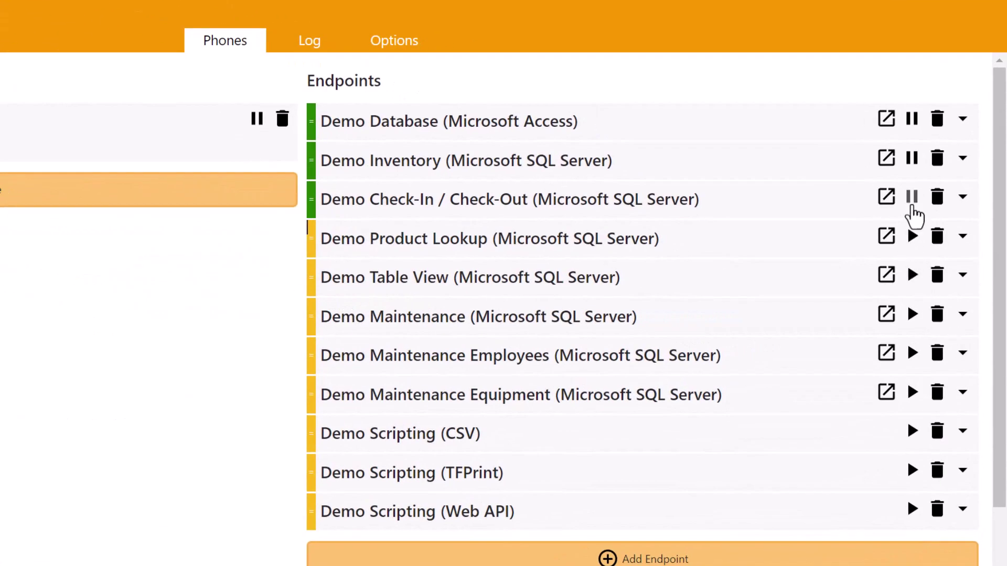
- Pause the Demo Check-In/Check-Out and Demo Inventory endpoints and expand Demo Database's details
{"action": "left_click", "coordinate": [912, 198]}
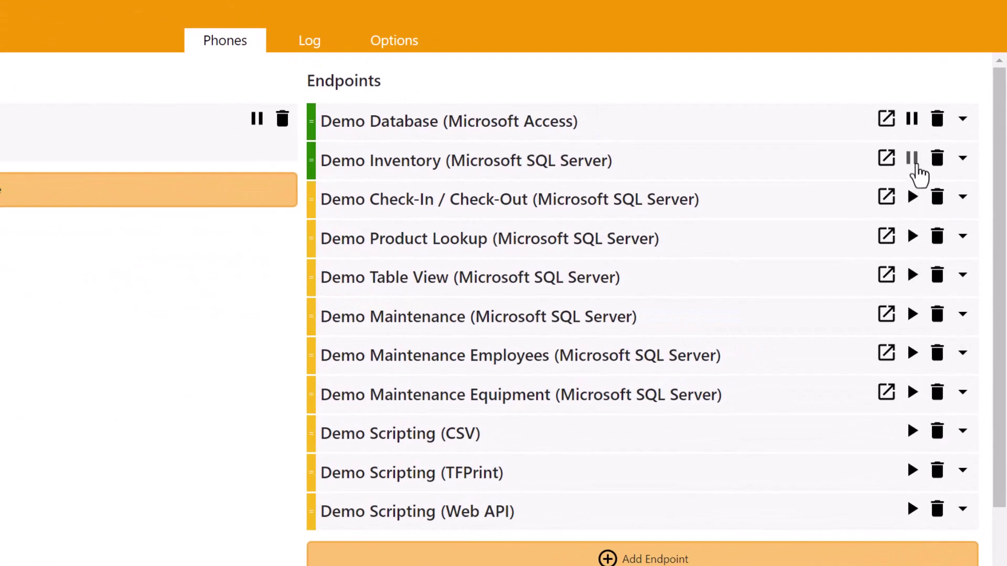
{"action": "left_click", "coordinate": [912, 158]}
{"action": "left_click", "coordinate": [963, 119]}
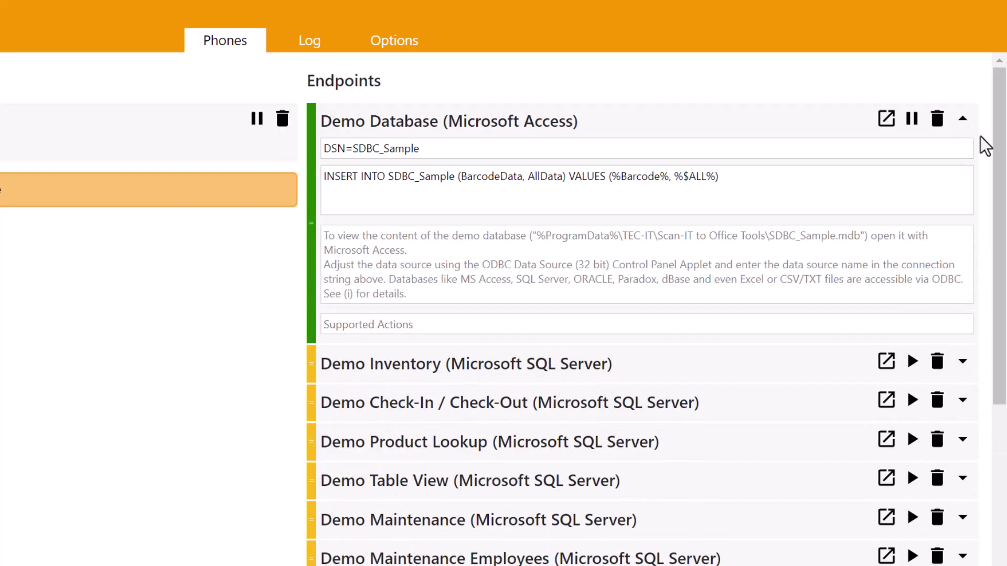
- Copy the demo database path and open SDBC_Sample.mdb through File Explorer's address bar
{"action": "left_click_drag", "start_coordinate": [536, 236], "coordinate": [865, 244]}
{"action": "key", "text": "ctrl+c"}
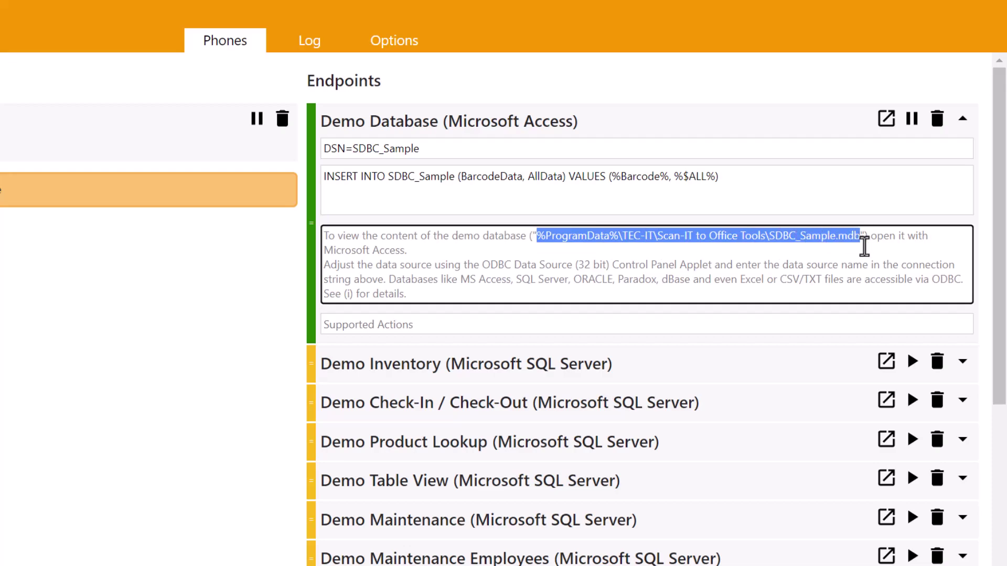
{"action": "key", "text": "super+e"}
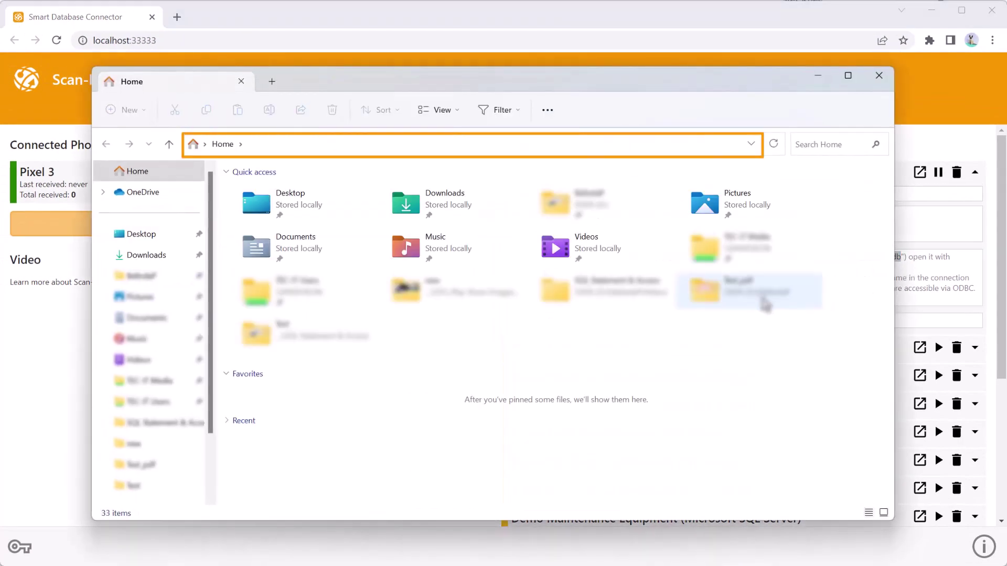
{"action": "left_click", "coordinate": [558, 146]}
{"action": "key", "text": "ctrl+v"}
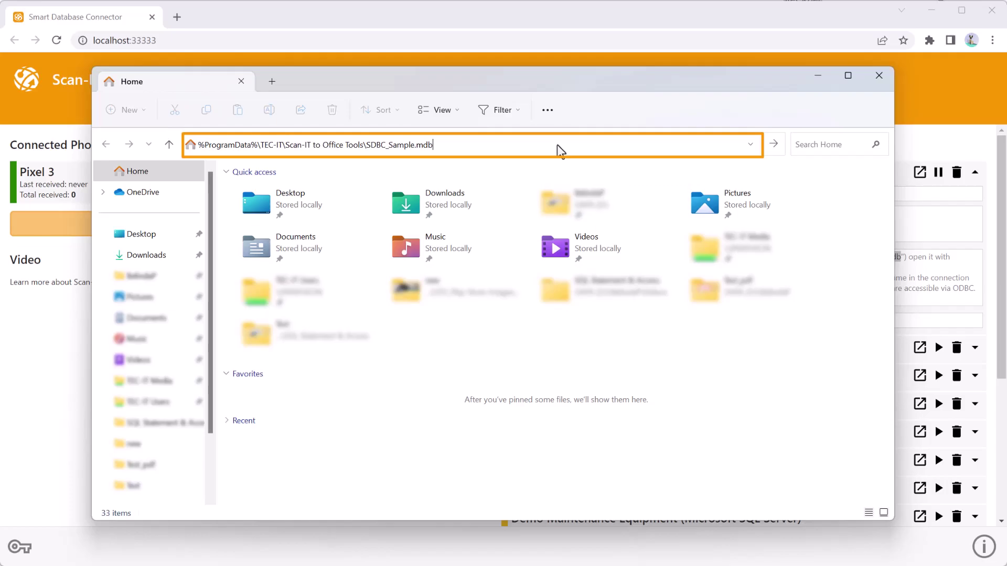
{"action": "key", "text": "Return"}
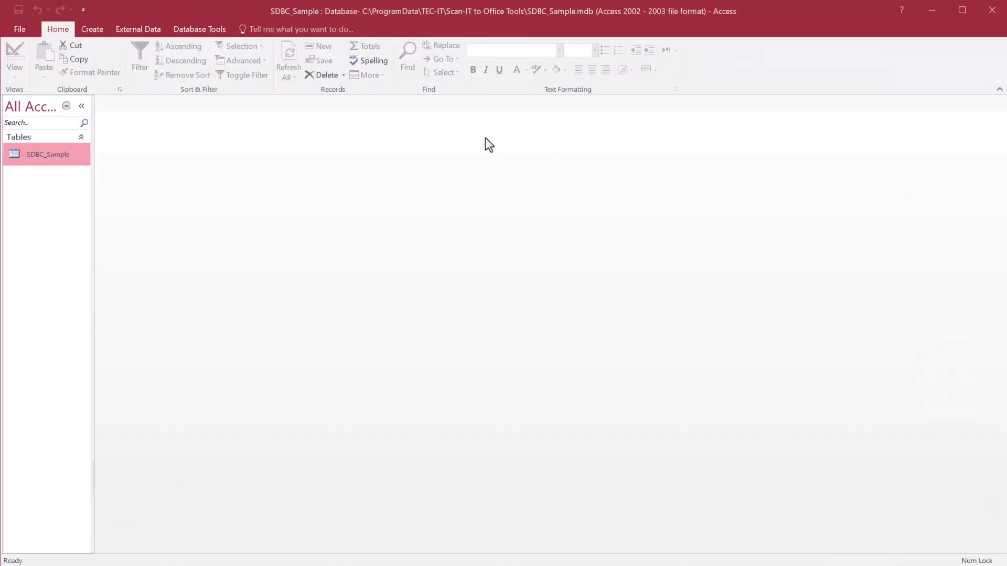
- Open the SDBC_Sample table and rename its BarcodeData column to PartNo
{"action": "double_click", "coordinate": [55, 154]}
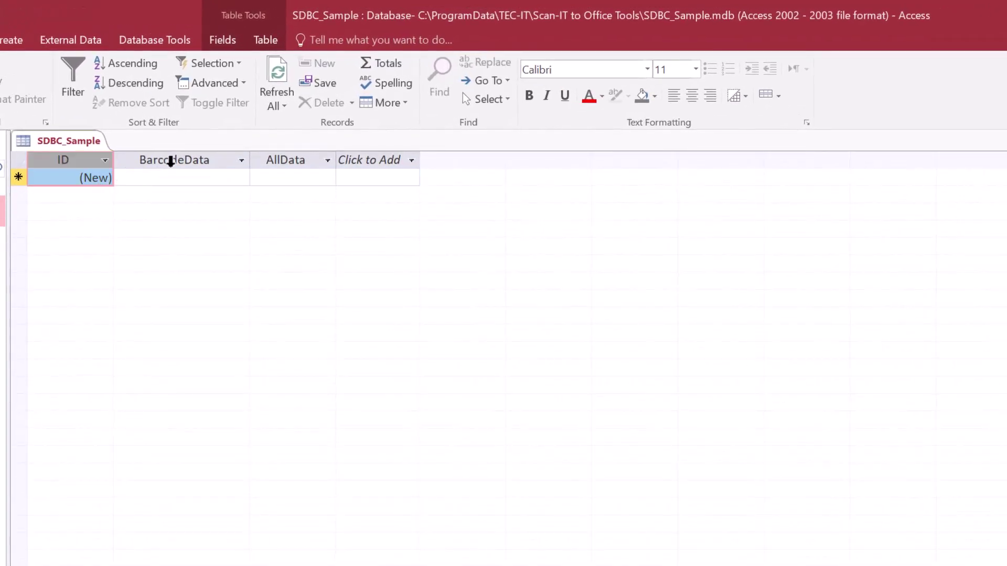
{"action": "double_click", "coordinate": [171, 160]}
{"action": "type", "text": "PartNo"}
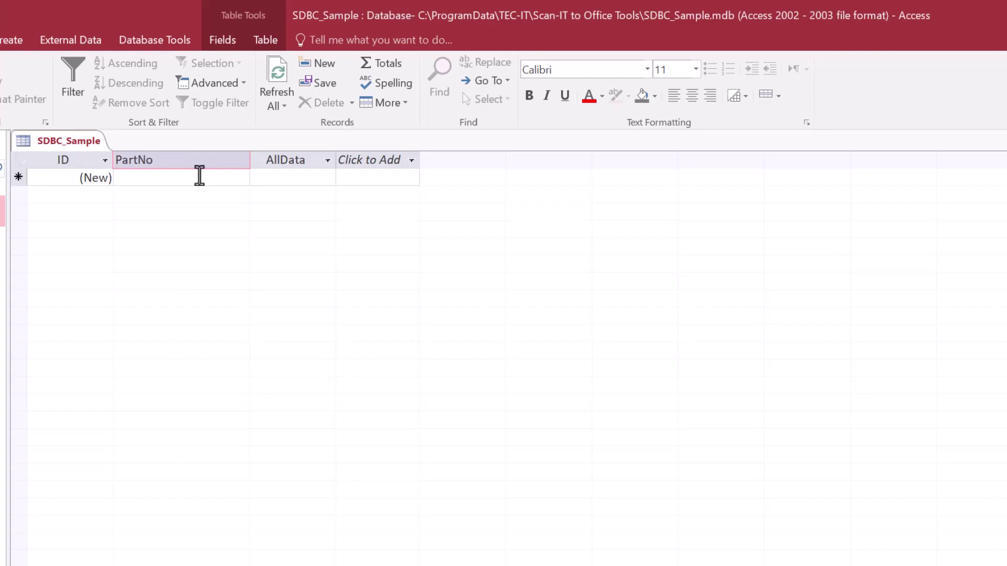
{"action": "key", "text": "Return"}
- Add a Long Text column 'Description' and a Number column 'Qty'
{"action": "left_click", "coordinate": [362, 167]}
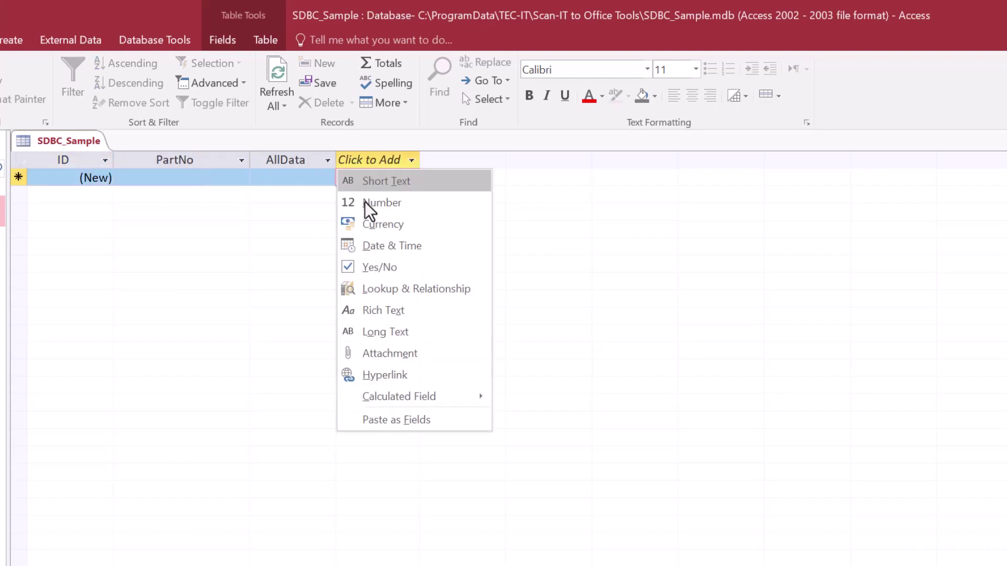
{"action": "left_click", "coordinate": [379, 324]}
{"action": "type", "text": "Description"}
{"action": "key", "text": "Return"}
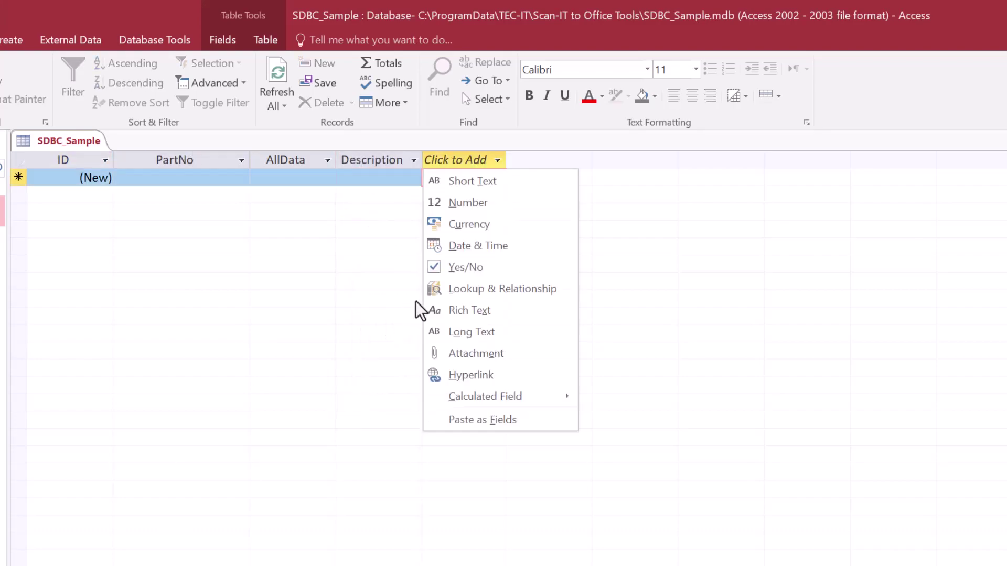
{"action": "left_click", "coordinate": [495, 205]}
{"action": "type", "text": "Qty"}
{"action": "key", "text": "Return"}
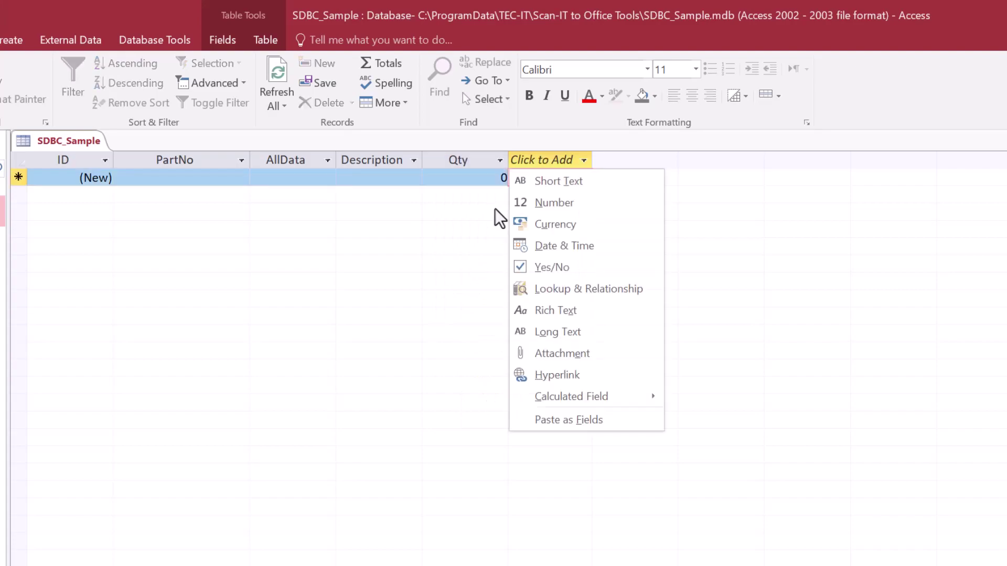
- Add BestBefore (Date & Time), Reserved (Yes/No) and Location (Long Text) columns
{"action": "left_click", "coordinate": [529, 242]}
{"action": "type", "text": "BestBefore"}
{"action": "key", "text": "Return"}
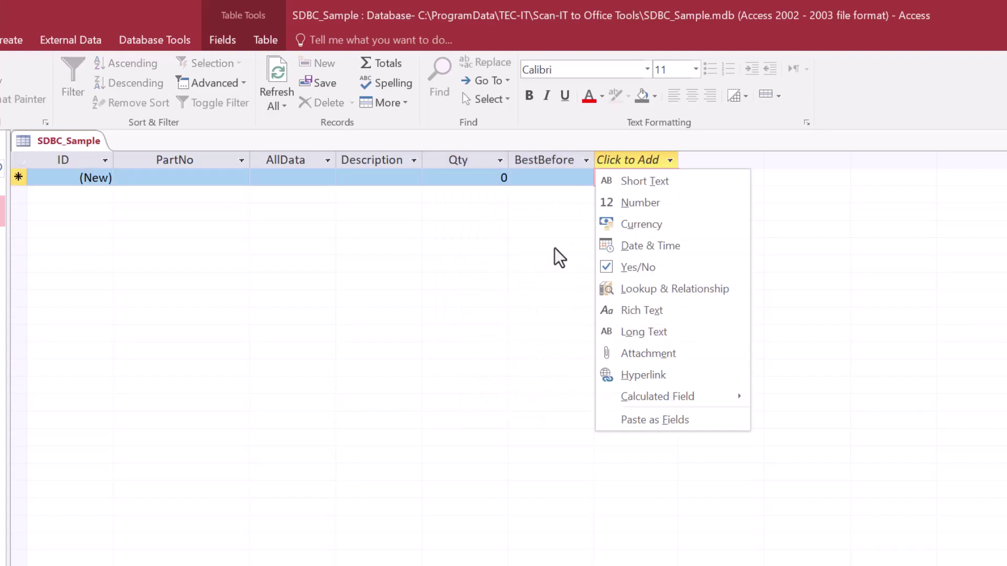
{"action": "left_click", "coordinate": [598, 263]}
{"action": "type", "text": "Reserved"}
{"action": "key", "text": "Return"}
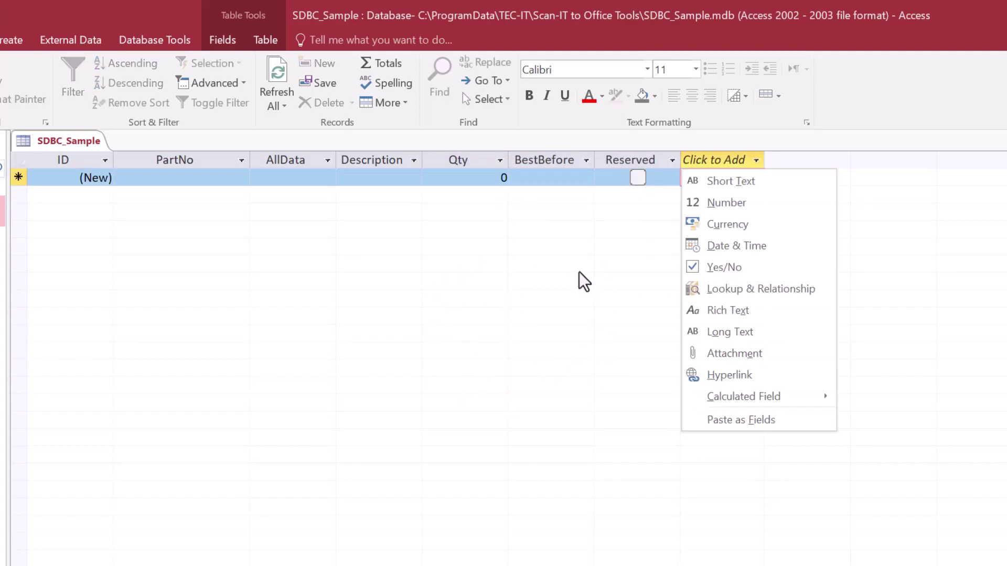
{"action": "left_click", "coordinate": [687, 332]}
{"action": "type", "text": "Location"}
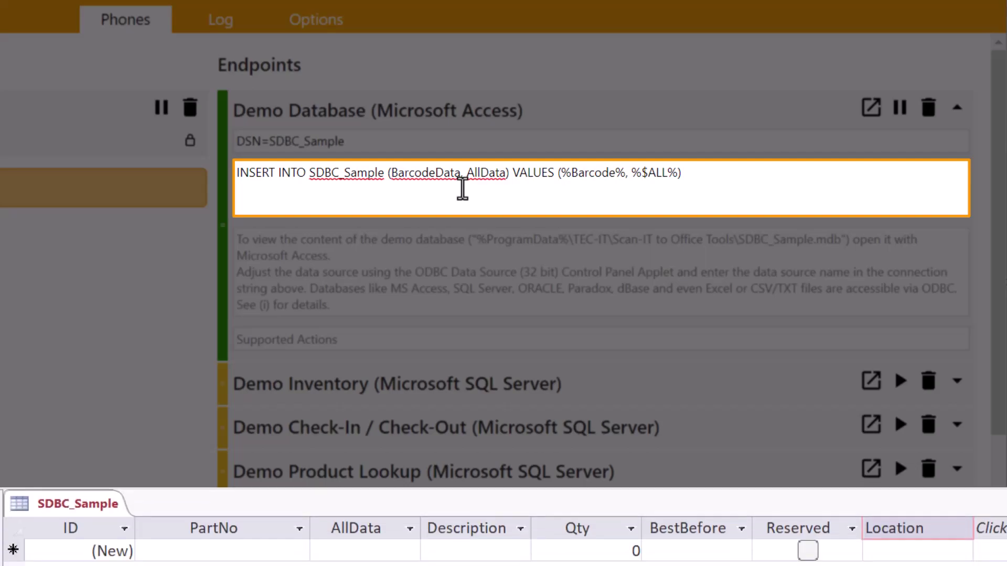
- Replace BarcodeData with PartNo and append Description, Qty, BestBefore, Reserved, Location to the INSERT columns
{"action": "left_click_drag", "start_coordinate": [460, 173], "coordinate": [394, 184]}
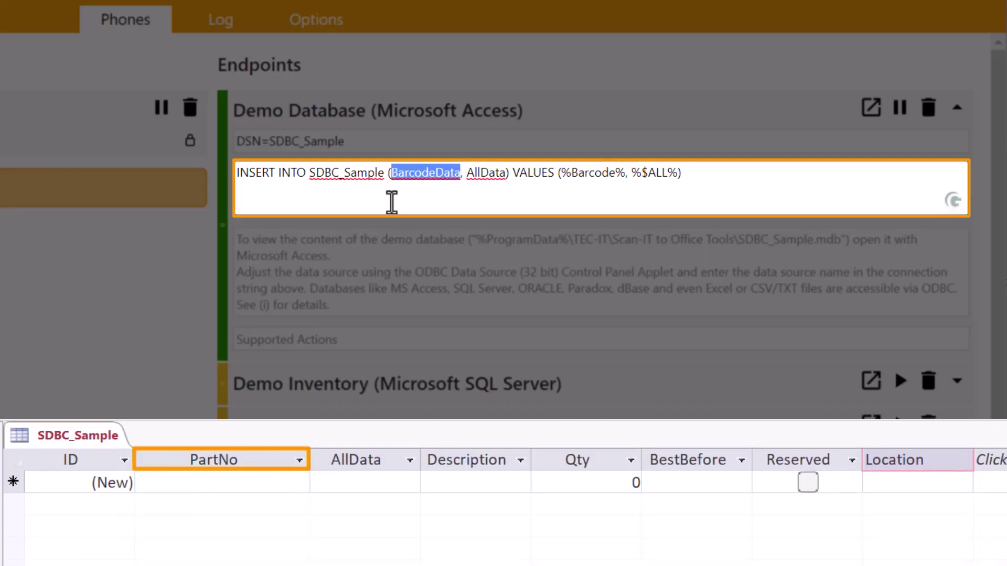
{"action": "key", "text": "BackSpace"}
{"action": "key", "text": "BackSpace"}
{"action": "type", "text": "PartNo"}
{"action": "left_click", "coordinate": [474, 174]}
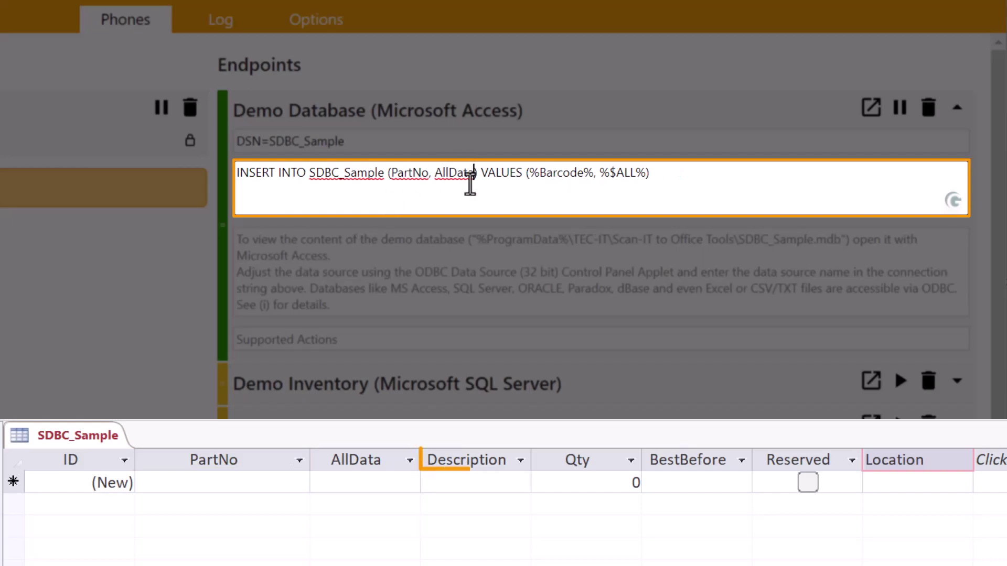
{"action": "type", "text": ", Descri"}
{"action": "type", "text": "ption, Qty, Best"}
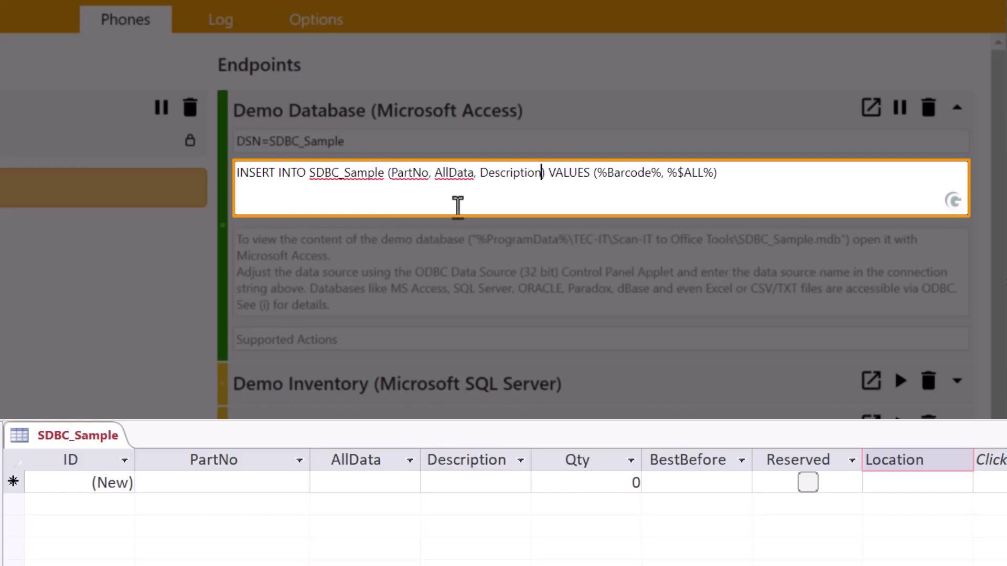
{"action": "type", "text": "Before, Reserve"}
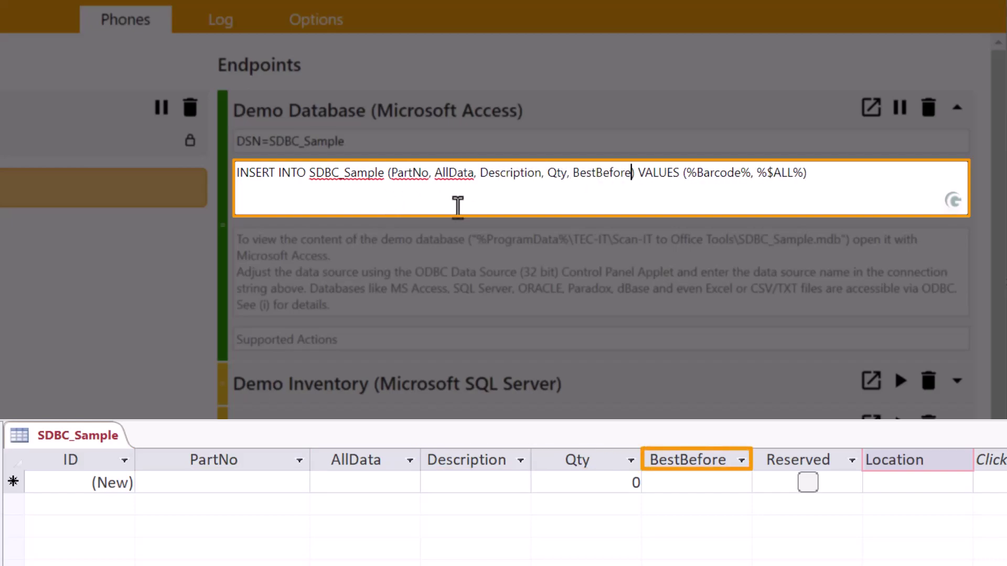
{"action": "type", "text": "d, Location"}
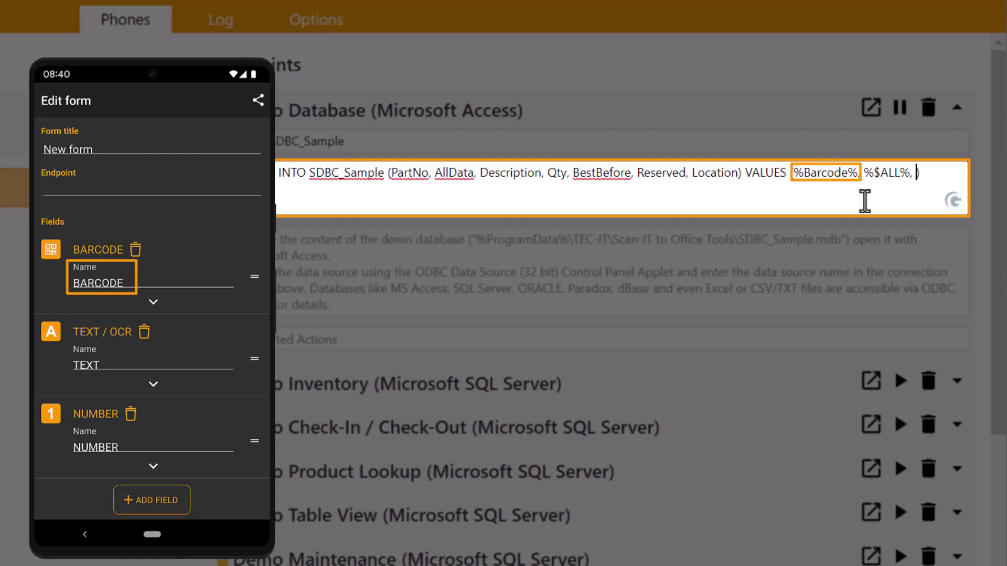
- Extend VALUES with %Text%, %Number%, %Date%, CBool(%Checkbox%='true') and %List% placeholders
{"action": "type", "text": "%Text"}
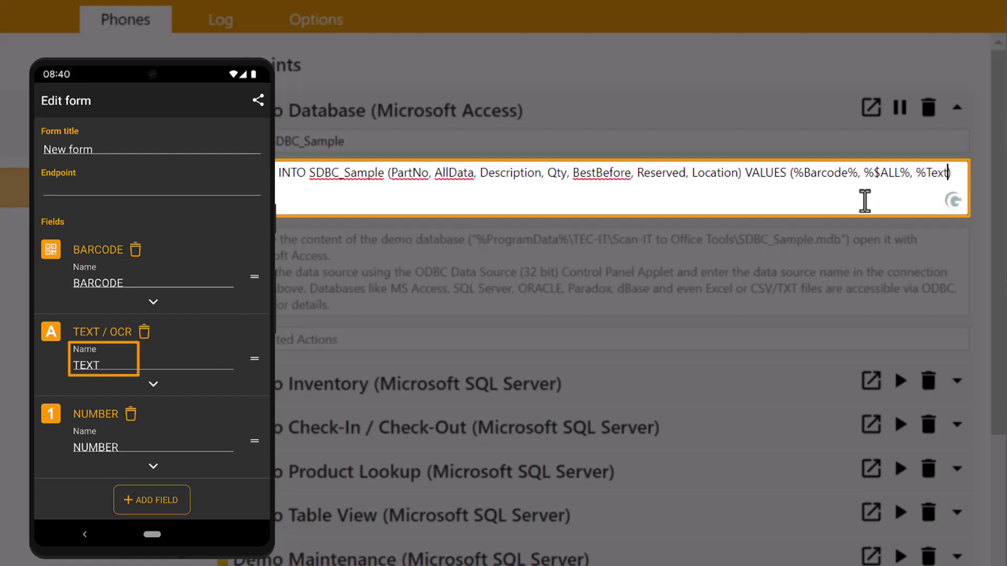
{"action": "type", "text": "%"}
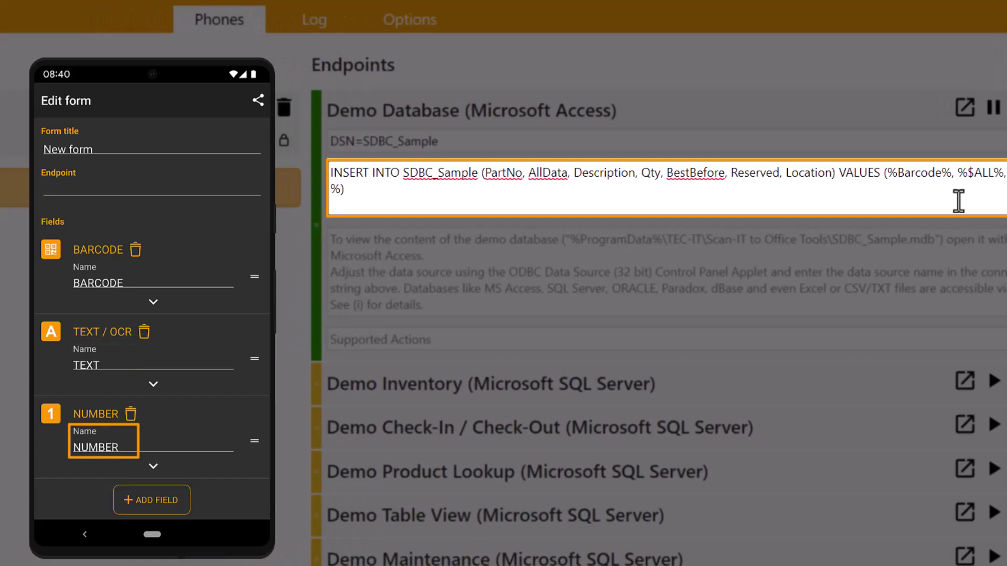
{"action": "type", "text": "Number%,"}
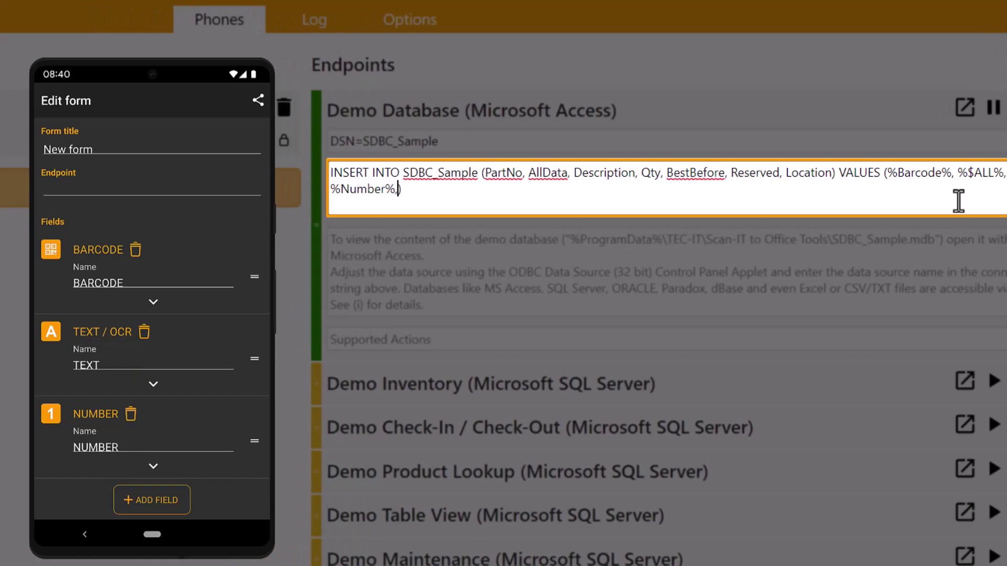
{"action": "type", "text": " %Date%"}
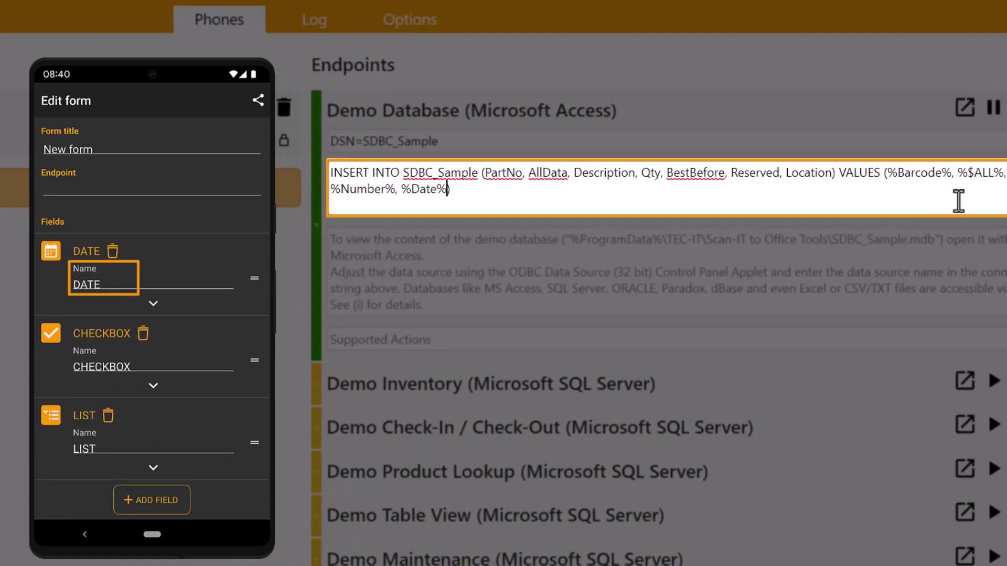
{"action": "type", "text": ", CBool(%"}
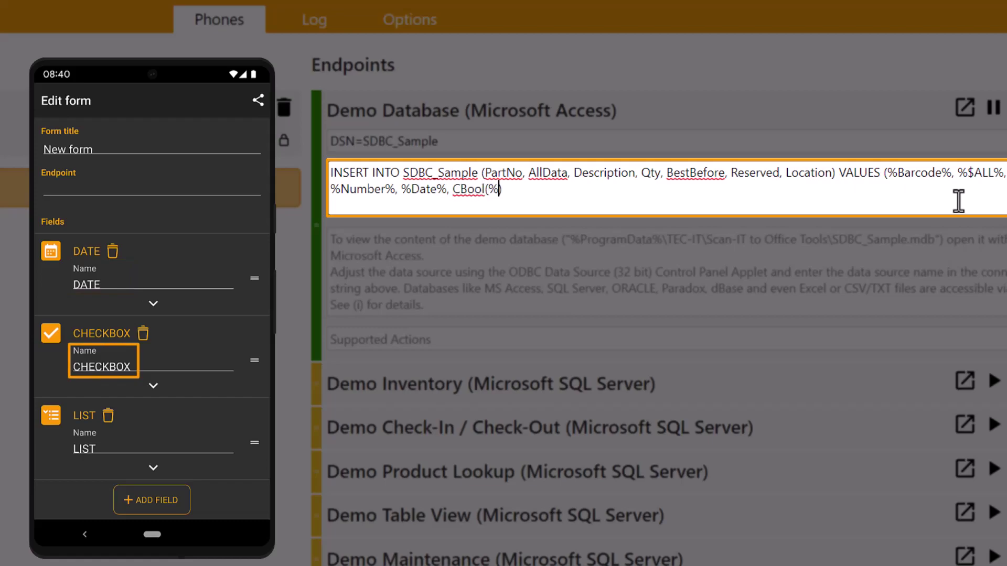
{"action": "type", "text": "Checkbox%='true'"}
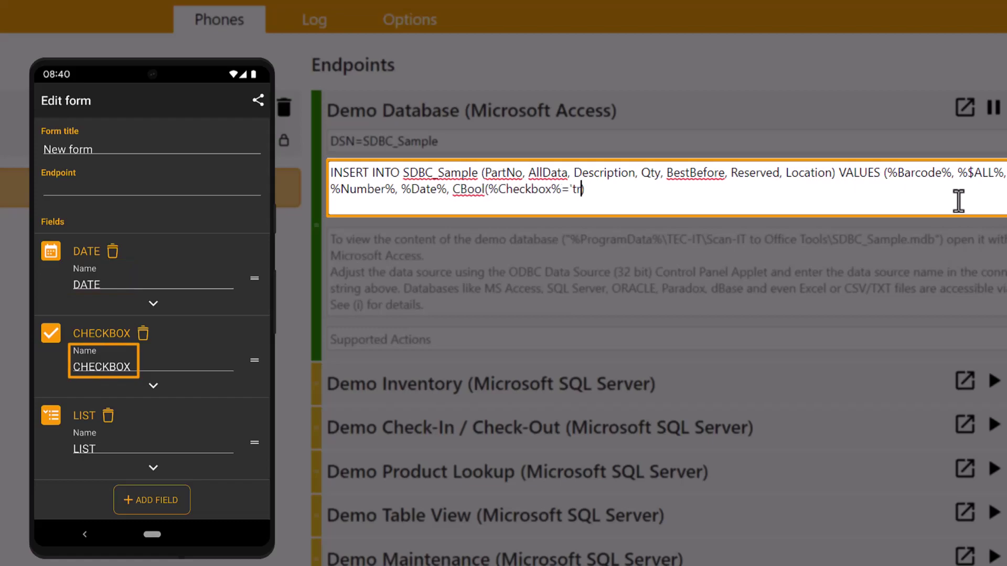
{"action": "type", "text": "), %List"}
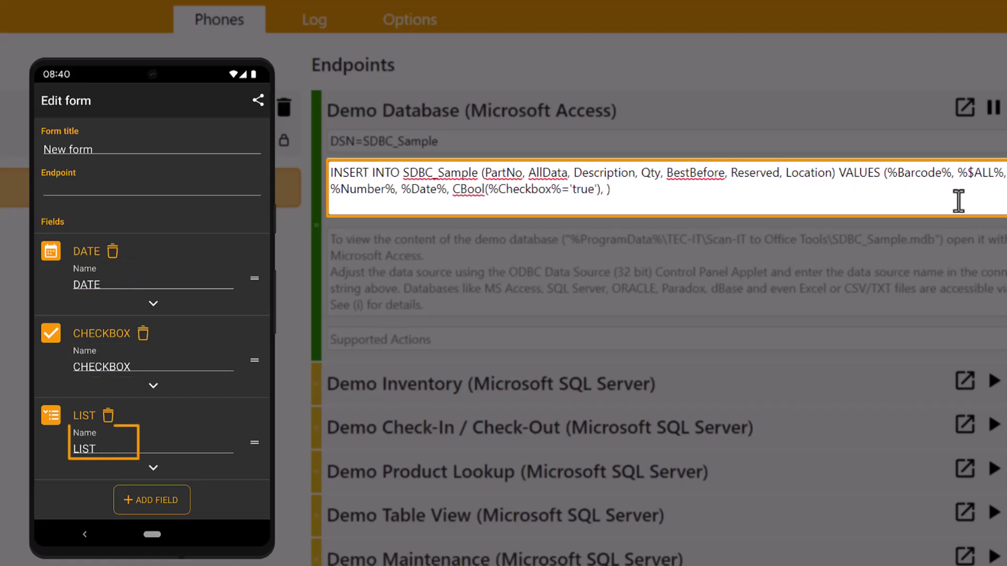
{"action": "type", "text": "%"}
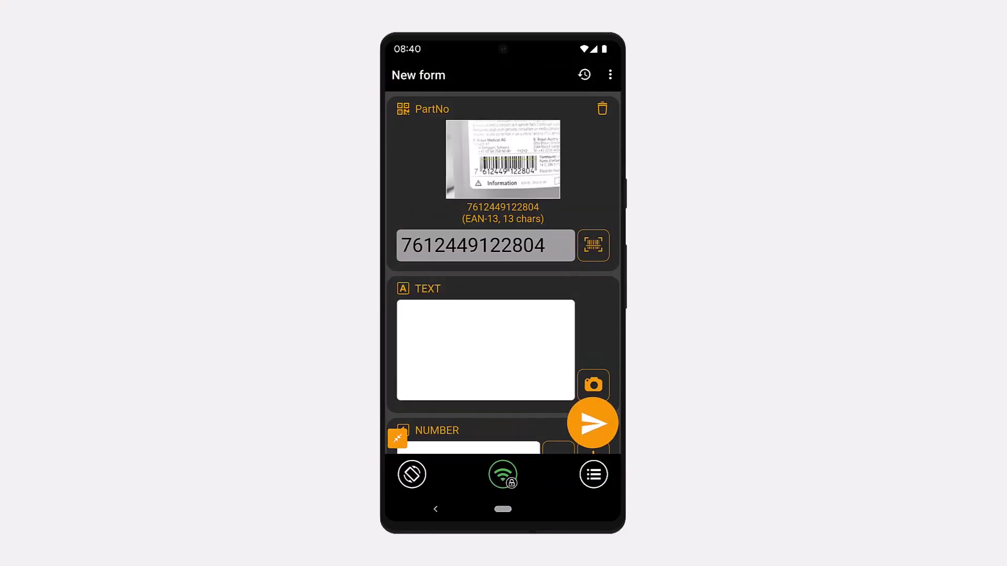
- Send a first record: Hand sanitizer, quantity 25, location Room 2
{"action": "type", "text": "Hand sanitizer"}
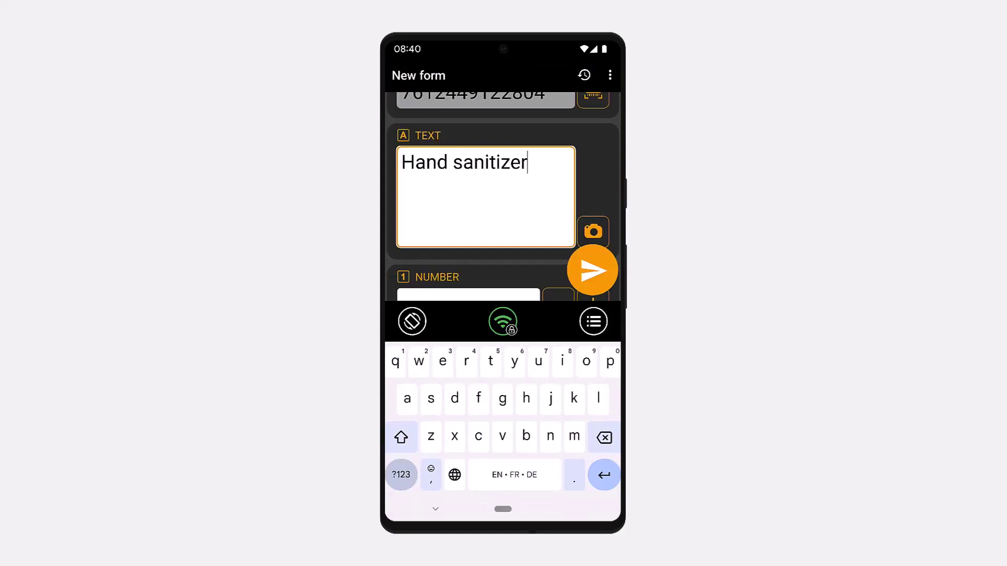
{"action": "key", "text": "Return"}
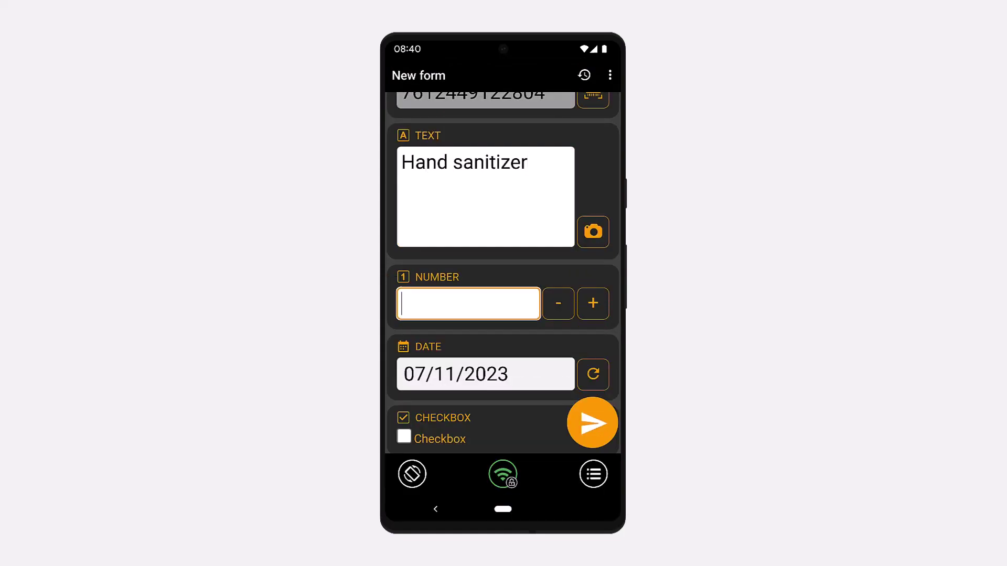
{"action": "type", "text": "25"}
{"action": "key", "text": "Return"}
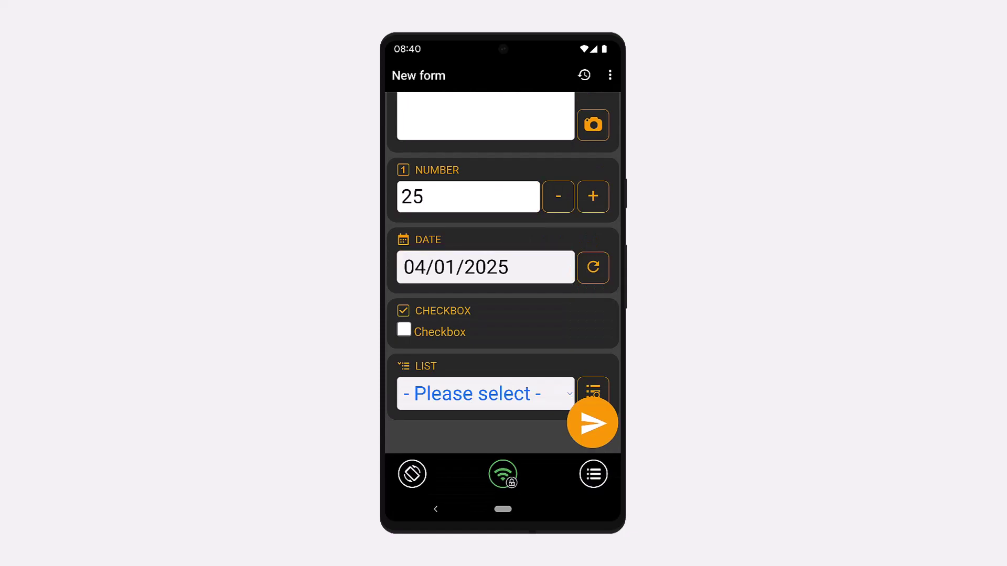
{"action": "key", "text": "Return"}
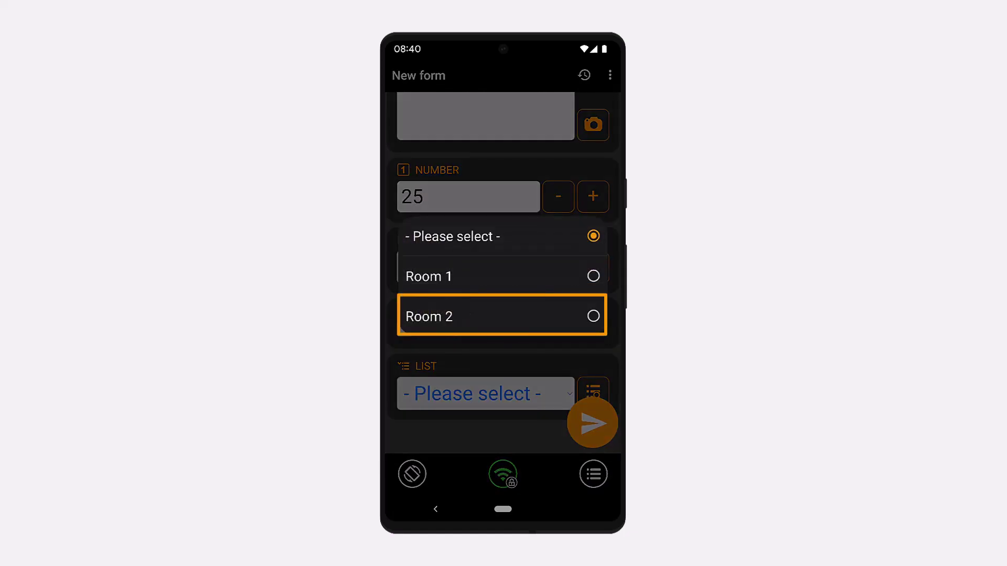
{"action": "key", "text": "Return"}
{"action": "key", "text": "Tab"}
{"action": "key", "text": "Return"}
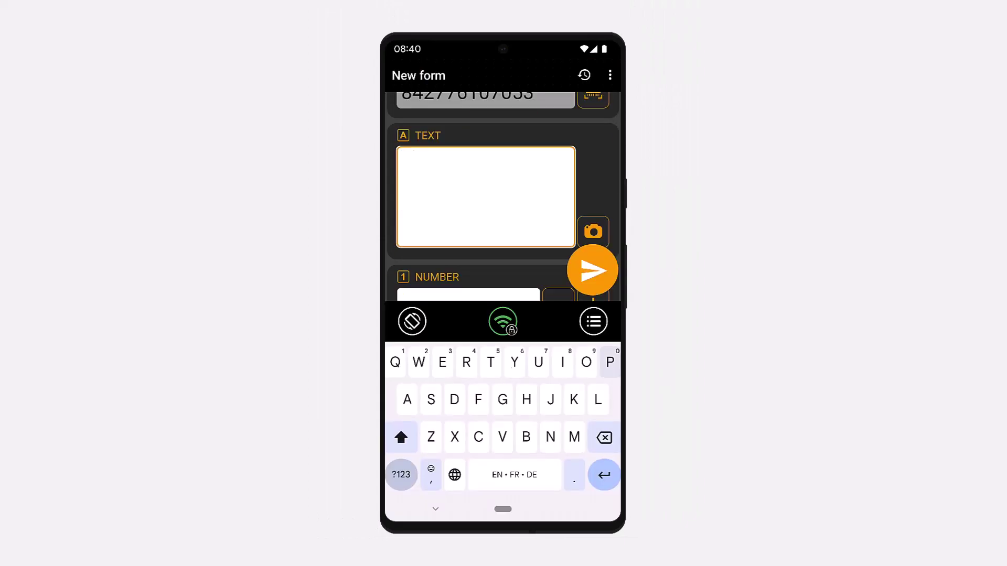
- Send a second record: Pixel USB-C, quantity 40, date 07/01/2100, reserved, Room 1
{"action": "type", "text": "Pixel USB-C"}
{"action": "key", "text": "Tab"}
{"action": "type", "text": "40"}
{"action": "key", "text": "Tab"}
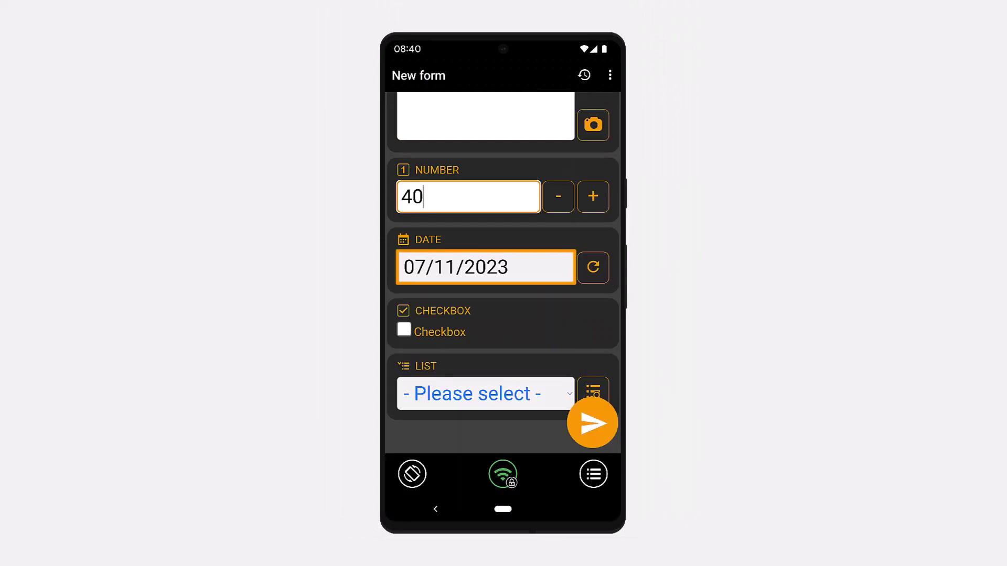
{"action": "type", "text": "07/01/2100"}
{"action": "key", "text": "Tab"}
{"action": "key", "text": "space"}
{"action": "key", "text": "Tab"}
{"action": "type", "text": "Room 1"}
{"action": "left_click", "coordinate": [592, 424]}
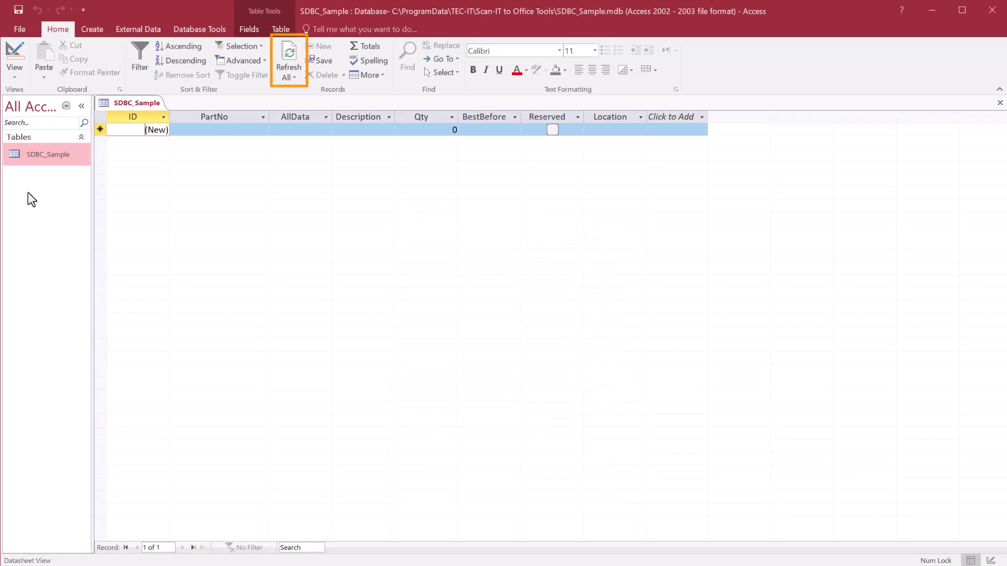
- Refresh all to reload SDBC_Sample, showing the Hand sanitizer and Pixel USB-C rows
{"action": "left_click", "coordinate": [294, 54]}
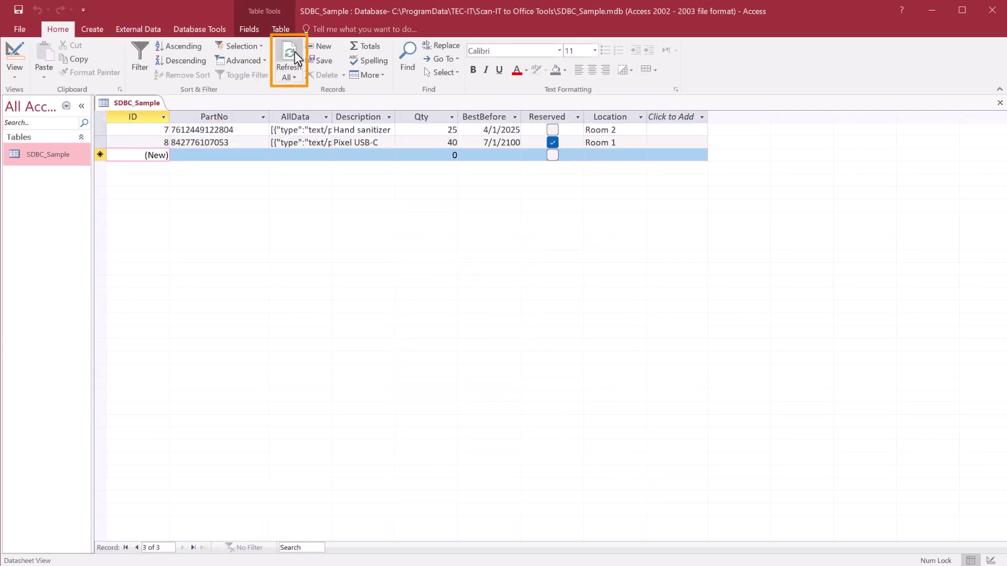